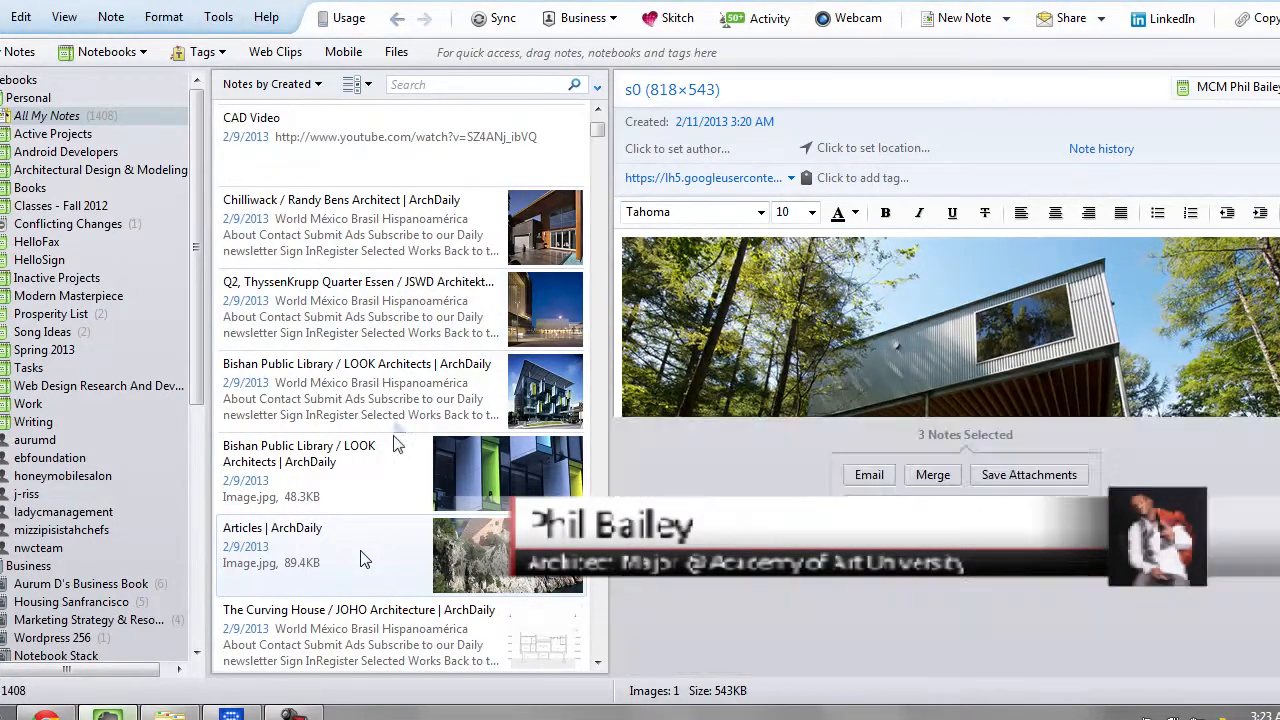
# Step: Select the five notes from "Chilliwack / Randy Bens Architect" through "Articles | ArchDaily" and tag them arh170
pyautogui.click(388, 228)
pyautogui.keyDown('shift'); pyautogui.click(388, 391); pyautogui.keyUp('shift')
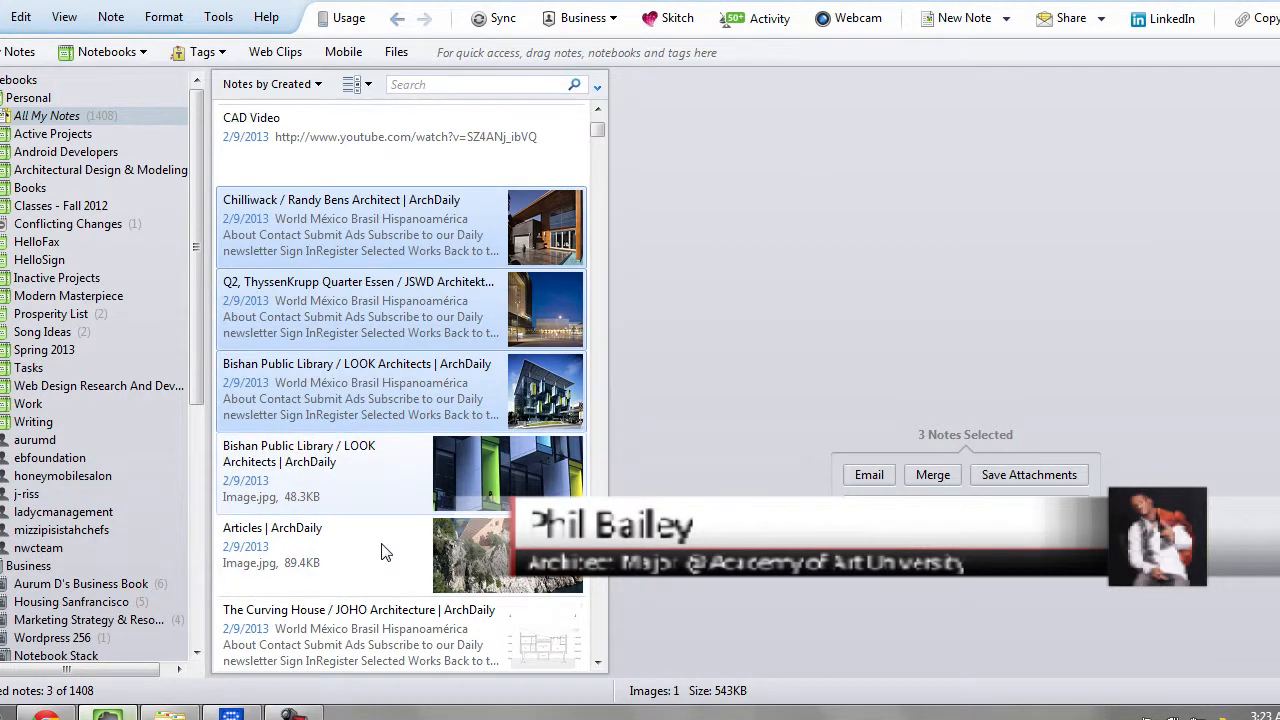
pyautogui.keyDown('shift'); pyautogui.click(386, 552); pyautogui.keyUp('shift')
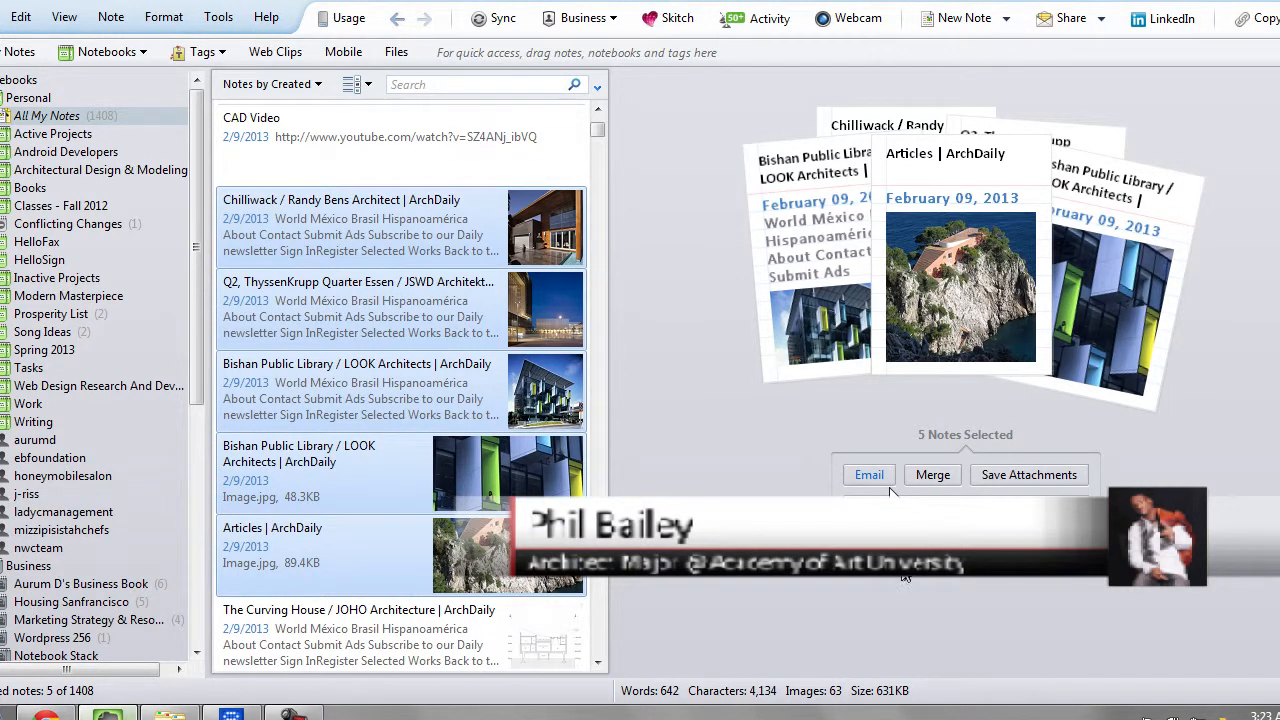
pyautogui.click(901, 541)
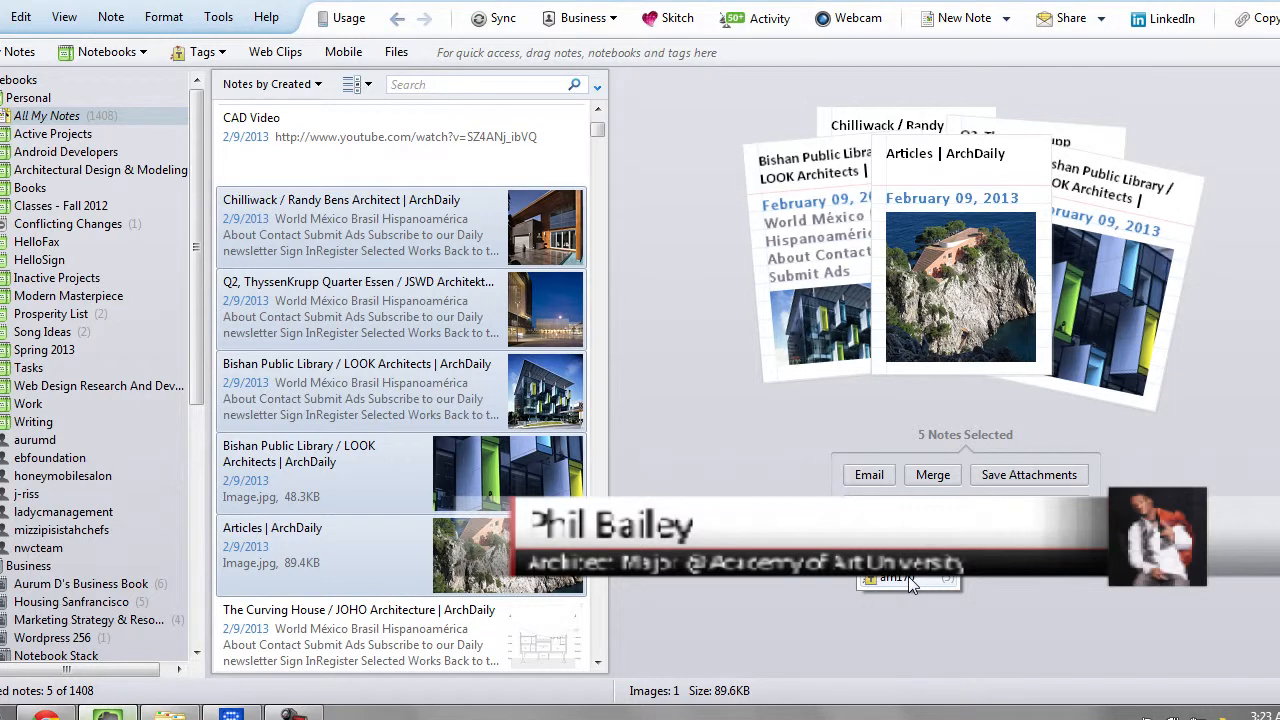
pyautogui.click(908, 577)
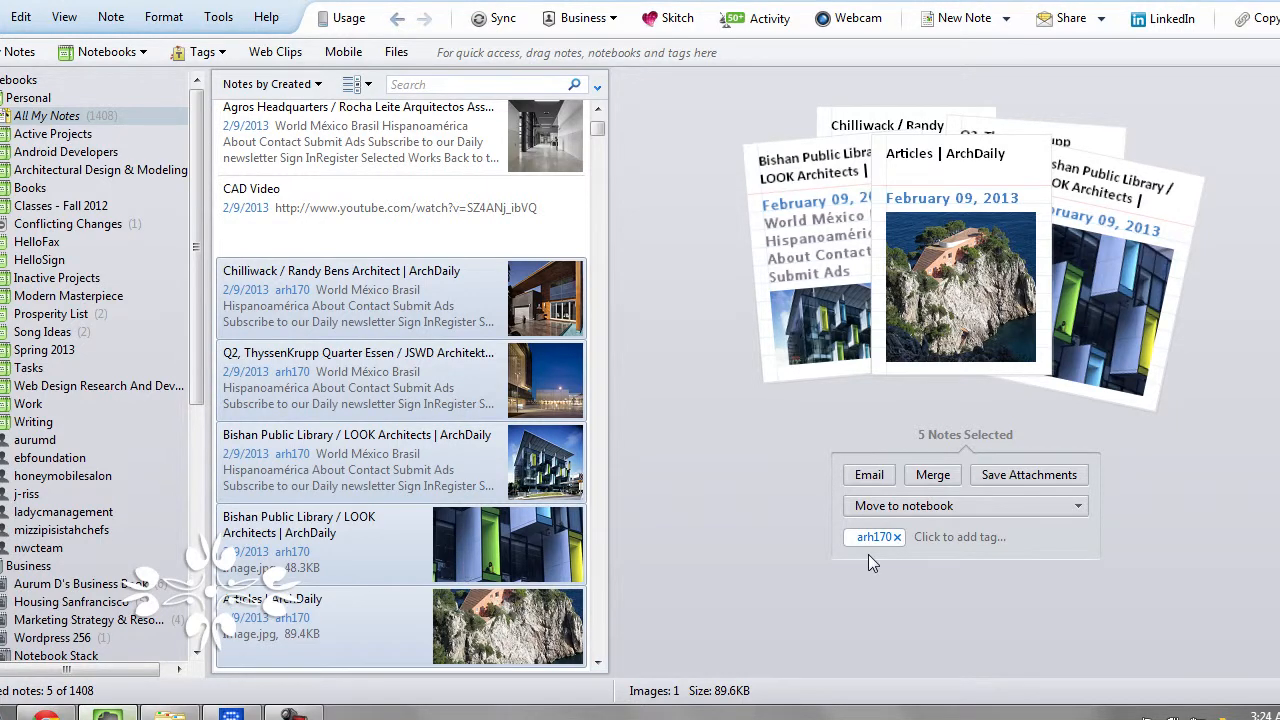
# Step: Save the attachments of the five selected notes to a new folder named WebinarExample on Local Disk (J:)
pyautogui.scroll(-1, 355, 303)
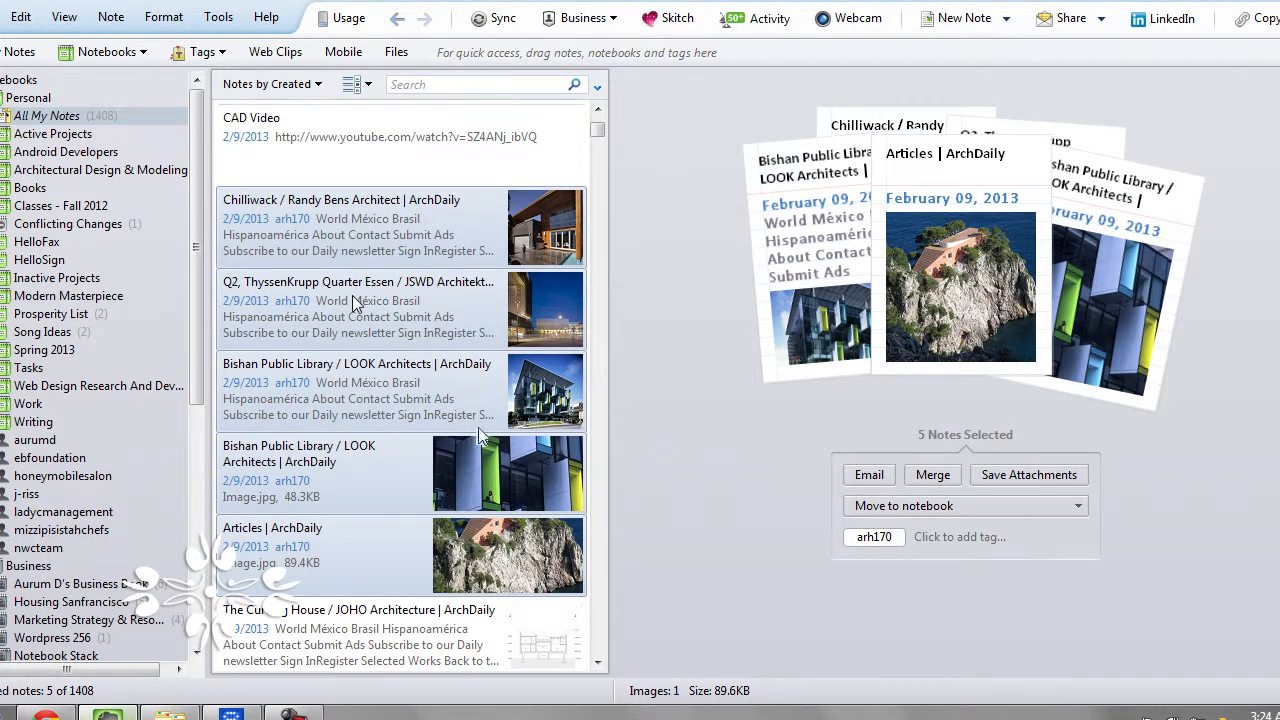
pyautogui.rightClick(352, 297)
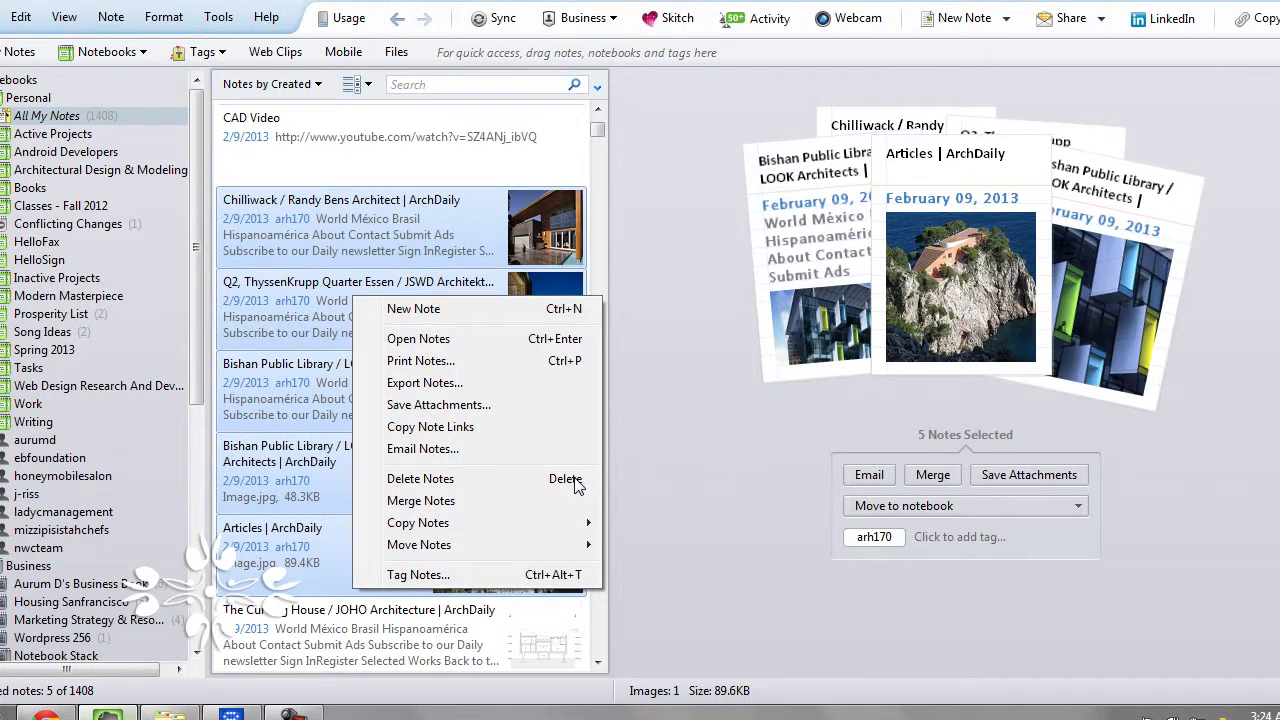
pyautogui.click(570, 404)
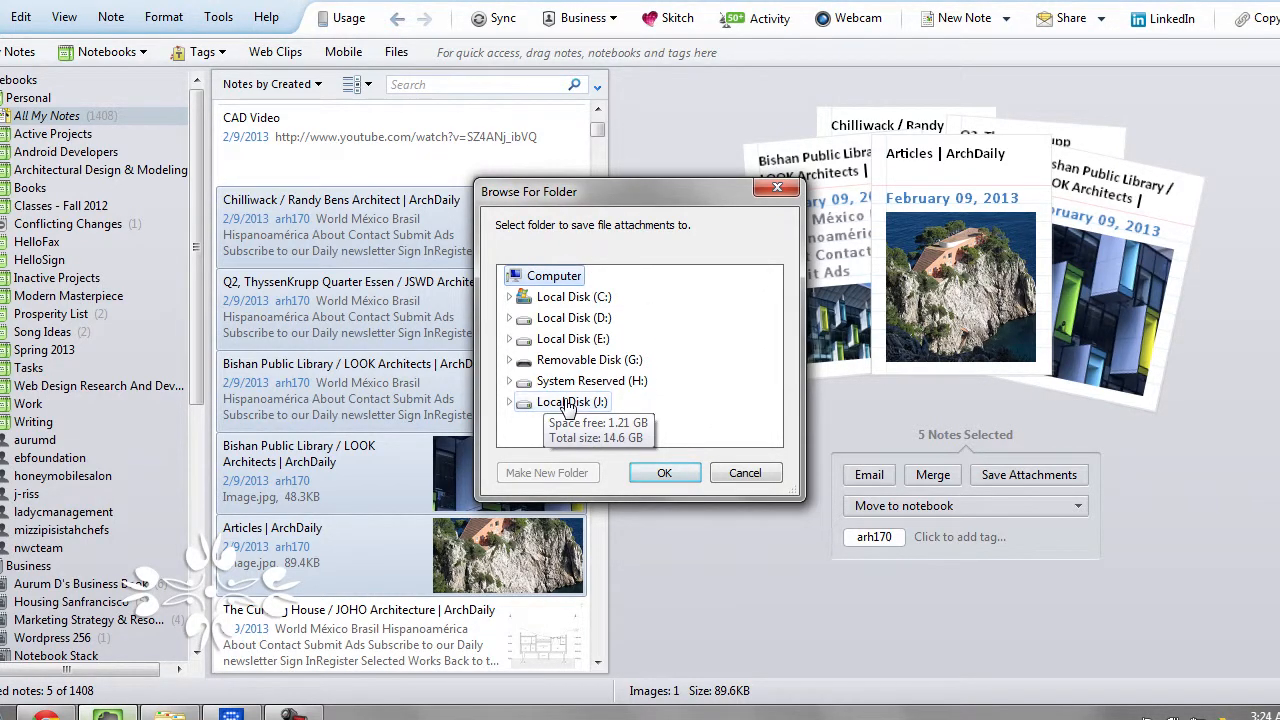
pyautogui.click(570, 404)
pyautogui.moveTo(779, 318)
pyautogui.mouseDown()
pyautogui.moveTo(780, 375)
pyautogui.moveTo(779, 325)
pyautogui.moveTo(790, 343)
pyautogui.moveTo(779, 318)
pyautogui.mouseUp()
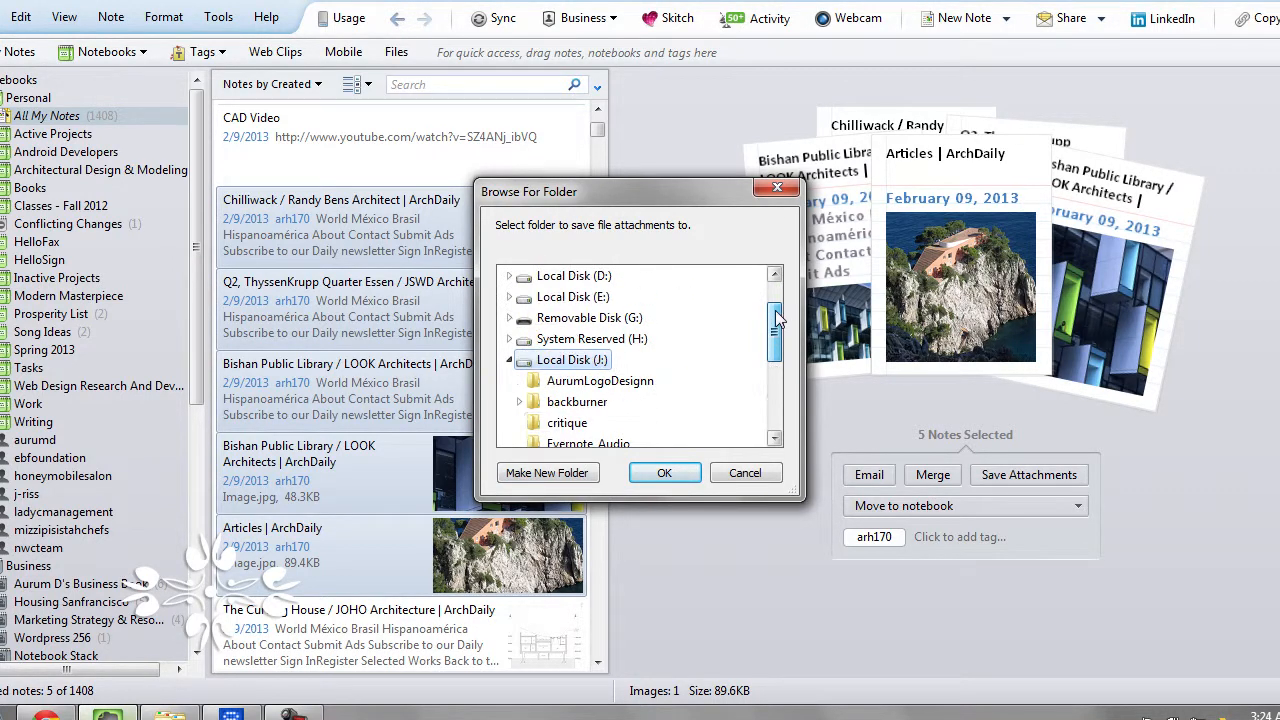
pyautogui.click(547, 473)
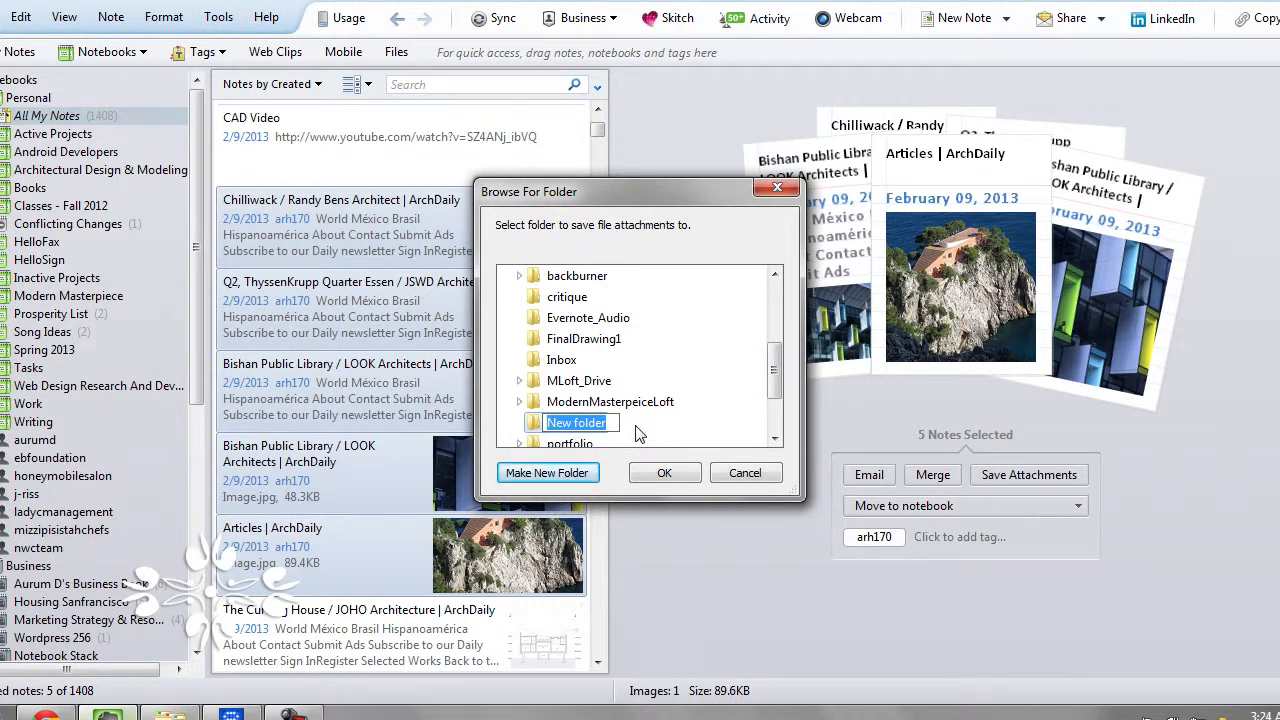
pyautogui.write('WebinarExample')
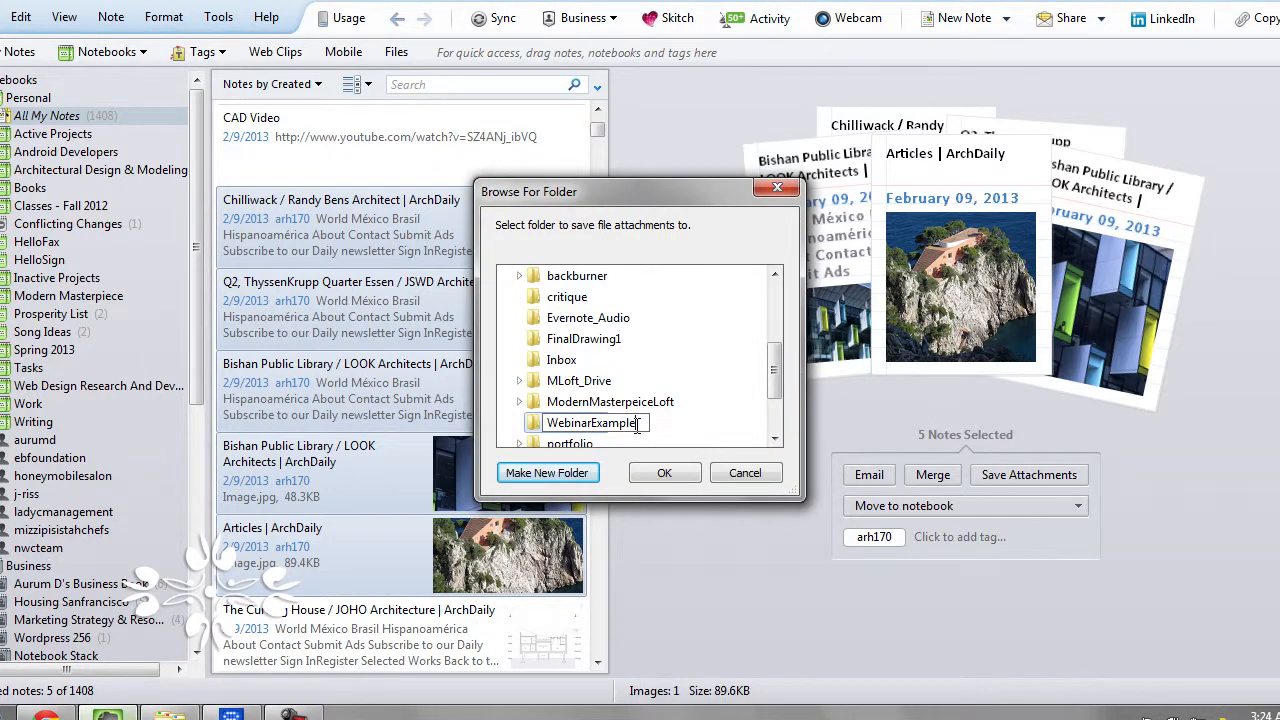
pyautogui.click(673, 477)
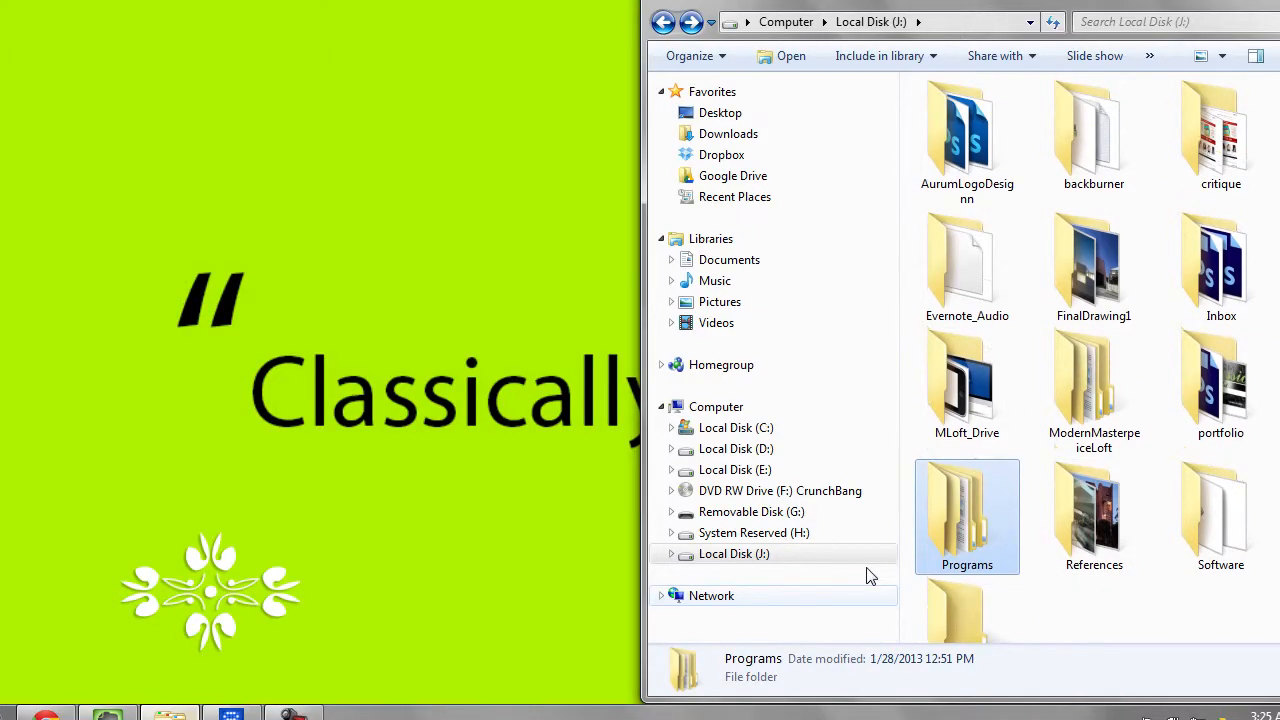
# Step: In Windows Explorer, open the WebinarExample folder on Local Disk (J:) and delete the icon and logo images among the first rows
pyautogui.click(994, 590)
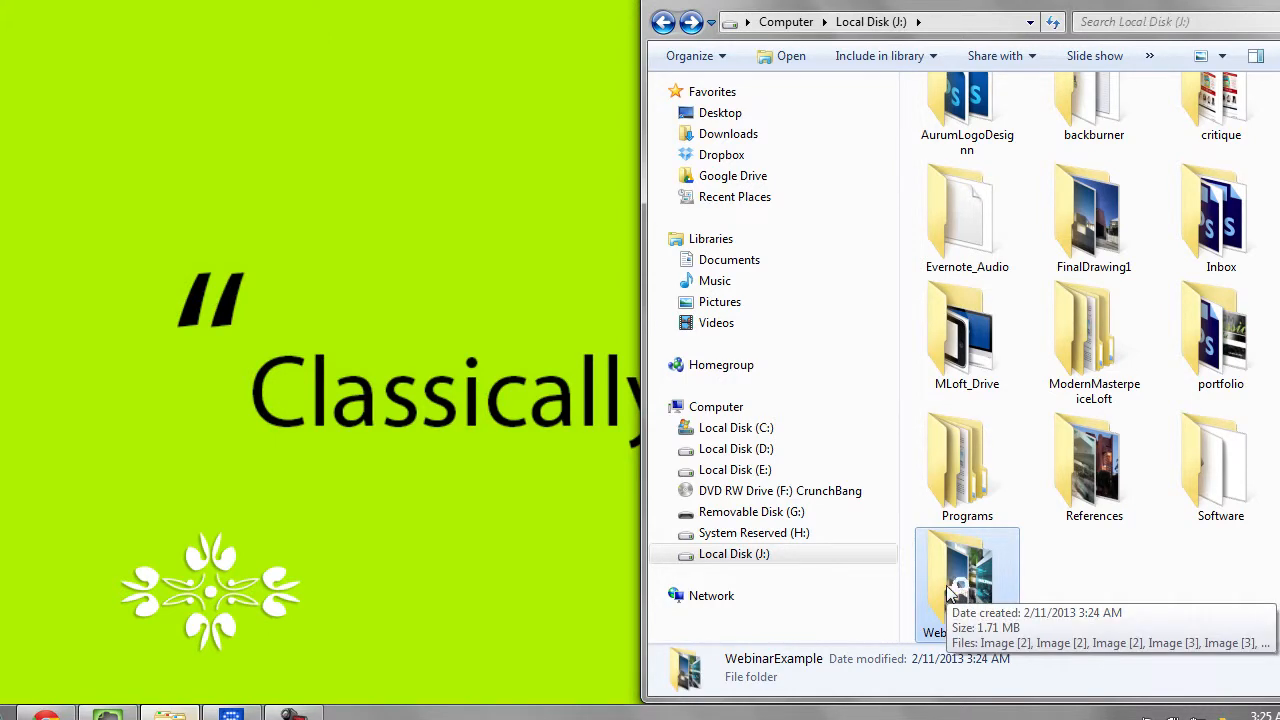
pyautogui.doubleClick(950, 593)
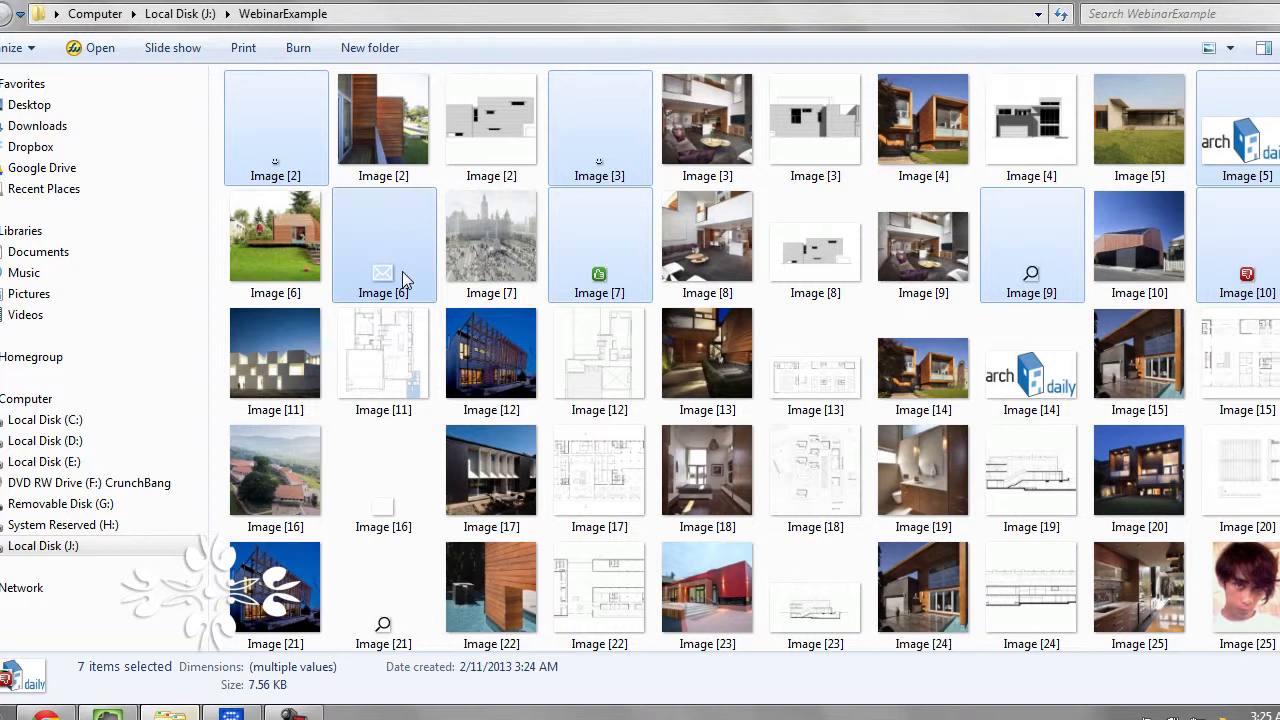
pyautogui.keyDown('ctrl'); pyautogui.click(383, 470); pyautogui.keyUp('ctrl')
pyautogui.keyDown('ctrl'); pyautogui.click(395, 606); pyautogui.keyUp('ctrl')
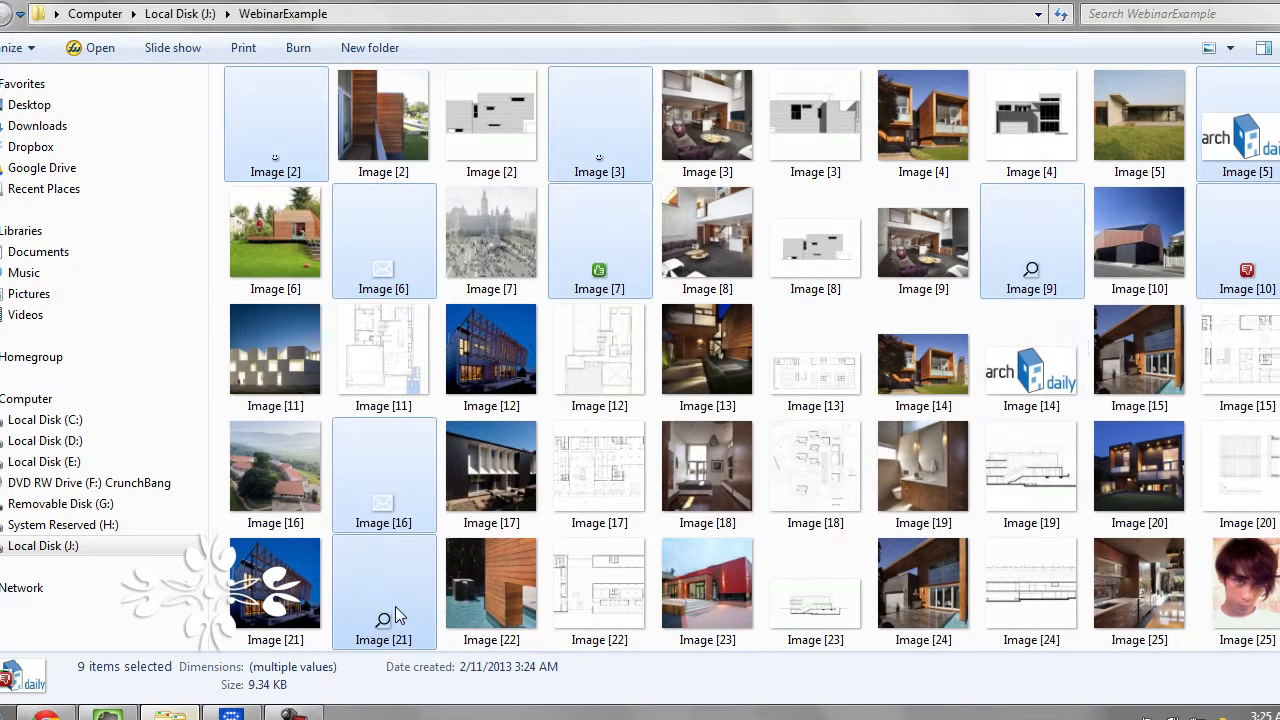
pyautogui.press('Delete')
pyautogui.press('Escape')
# Step: Delete the remaining web icon and logo images, such as the extras between Image [26] and Image [30], from the folder
pyautogui.keyDown('ctrl'); pyautogui.click(1020, 378); pyautogui.keyUp('ctrl')
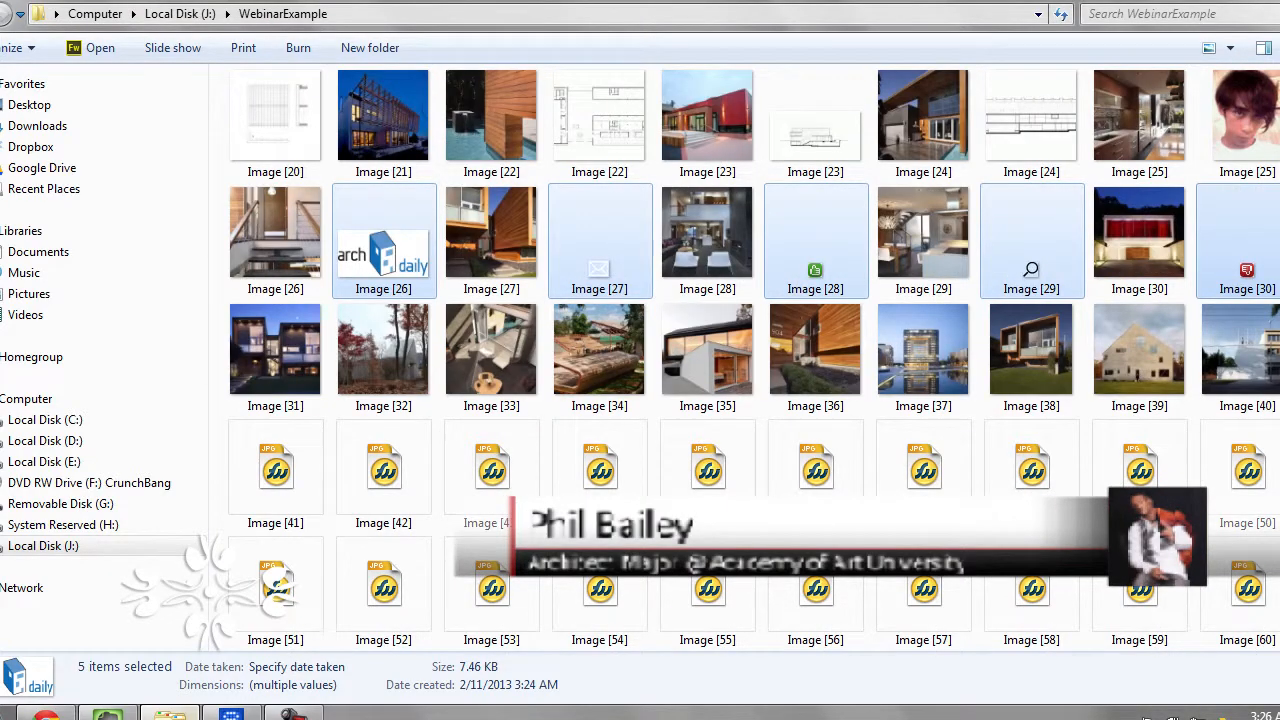
pyautogui.scroll(-8, 744, 358)
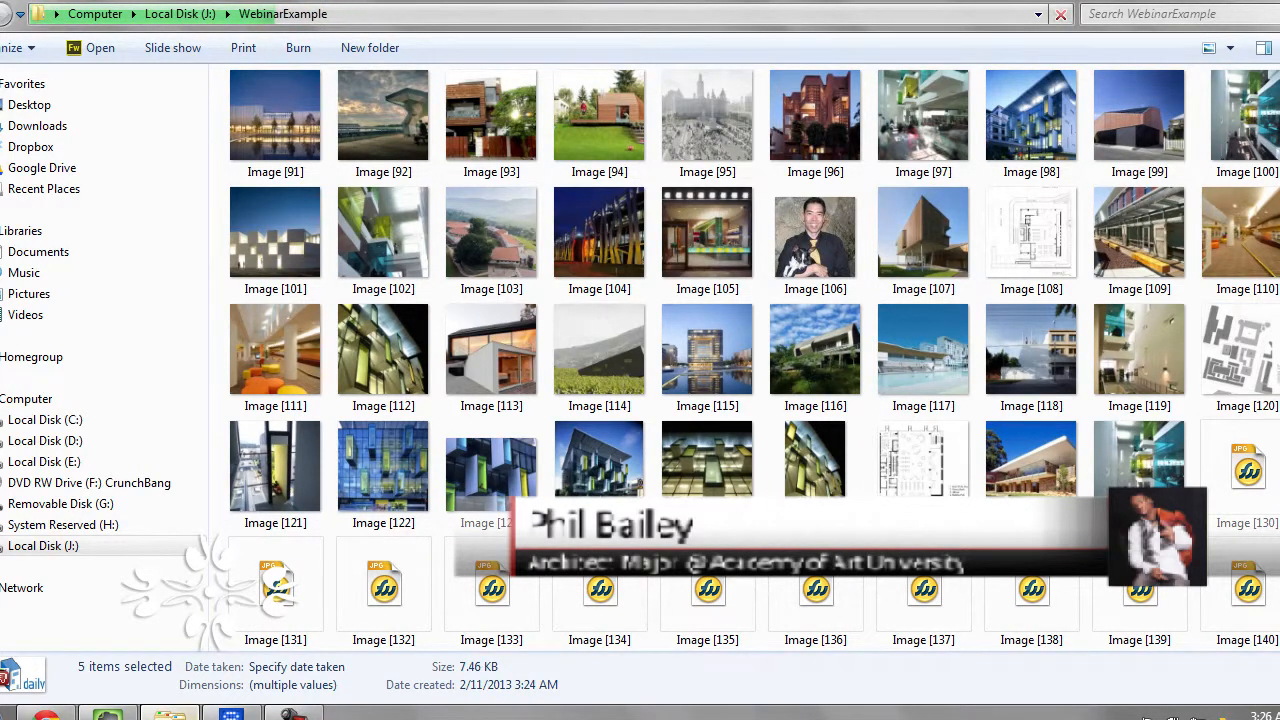
pyautogui.scroll(-1, 744, 360)
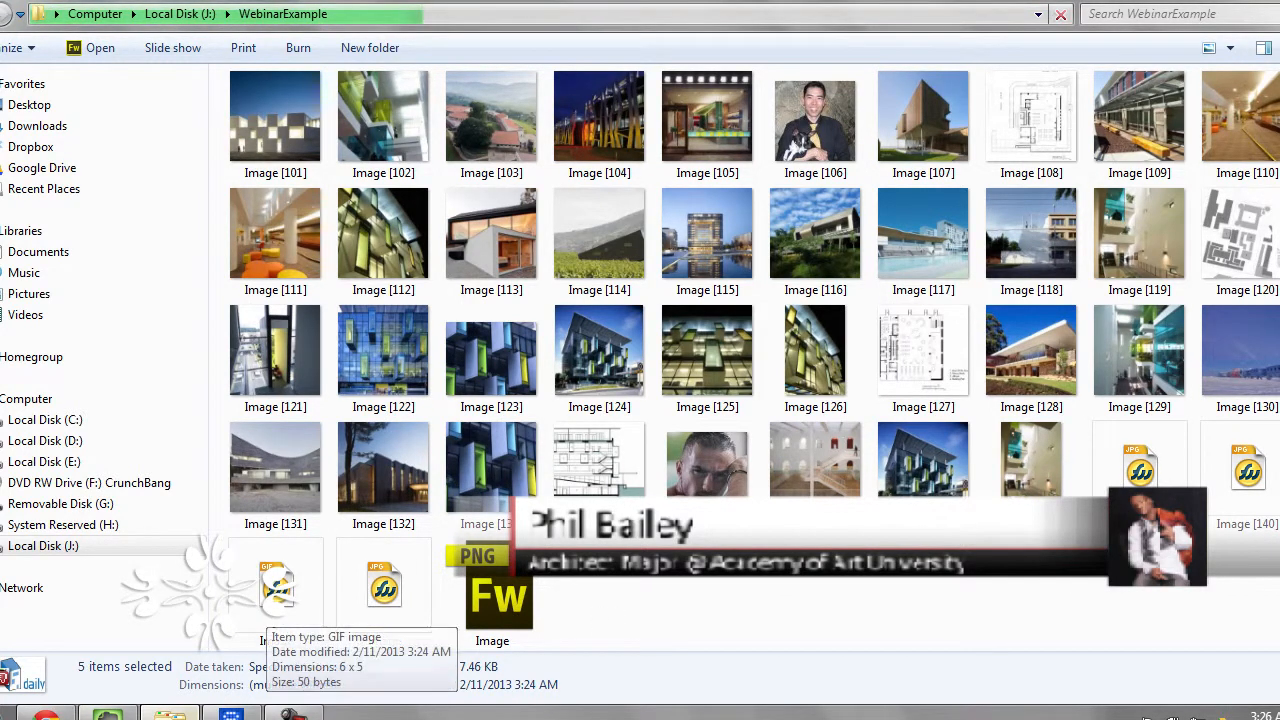
pyautogui.press('Delete')
pyautogui.press('Escape')
pyautogui.keyDown('ctrl'); pyautogui.click(270, 620); pyautogui.keyUp('ctrl')
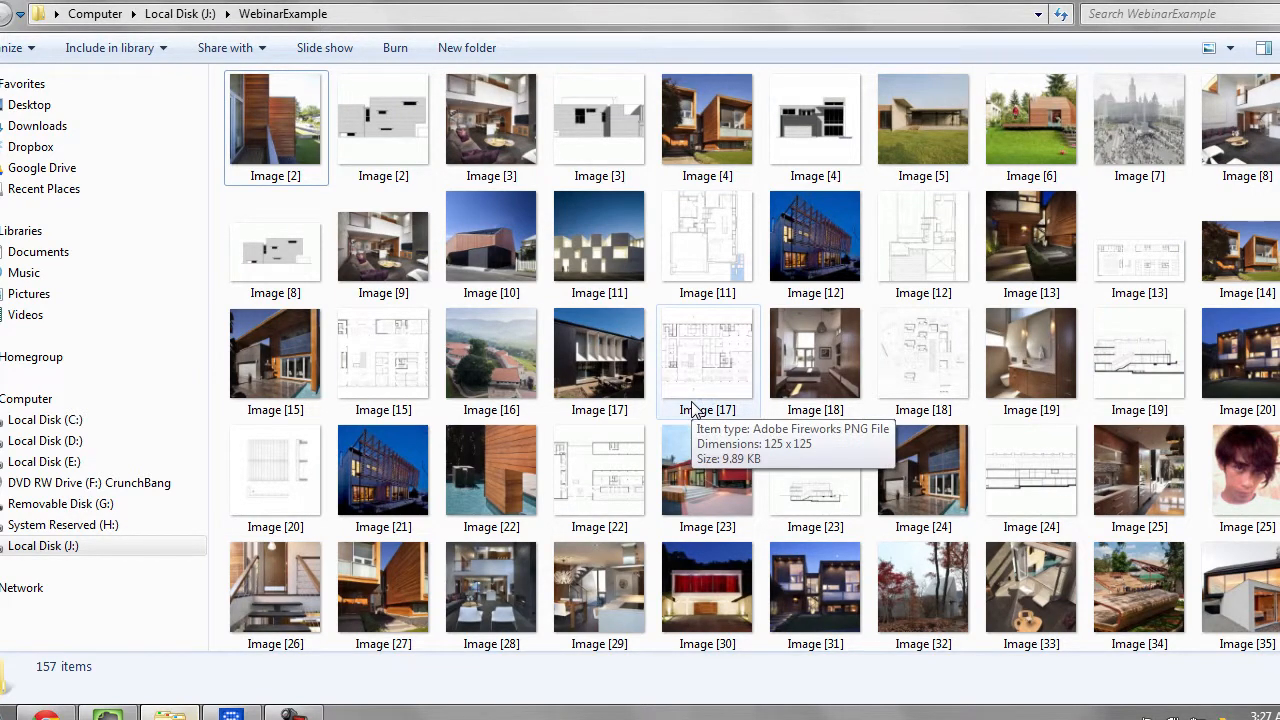
# Step: Combine all images in the folder into a single PDF with Acrobat and open the combined file
pyautogui.hotkey('ctrl', 'a')
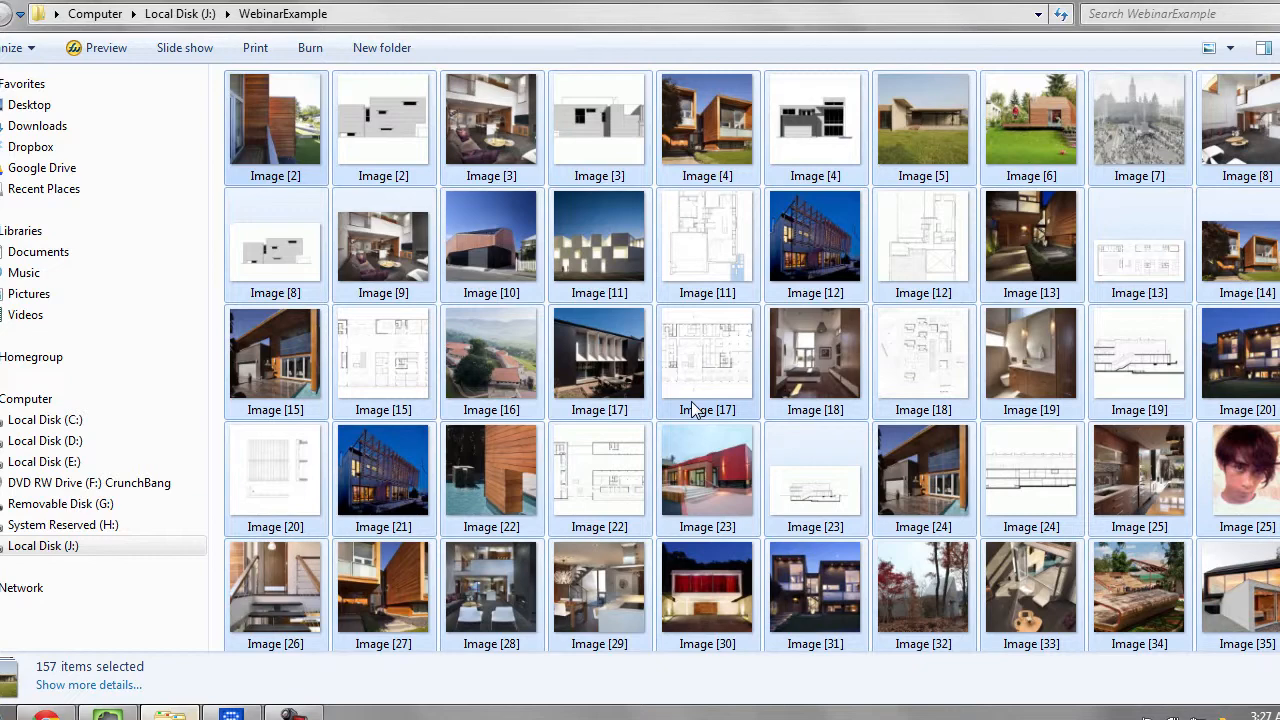
pyautogui.rightClick(701, 362)
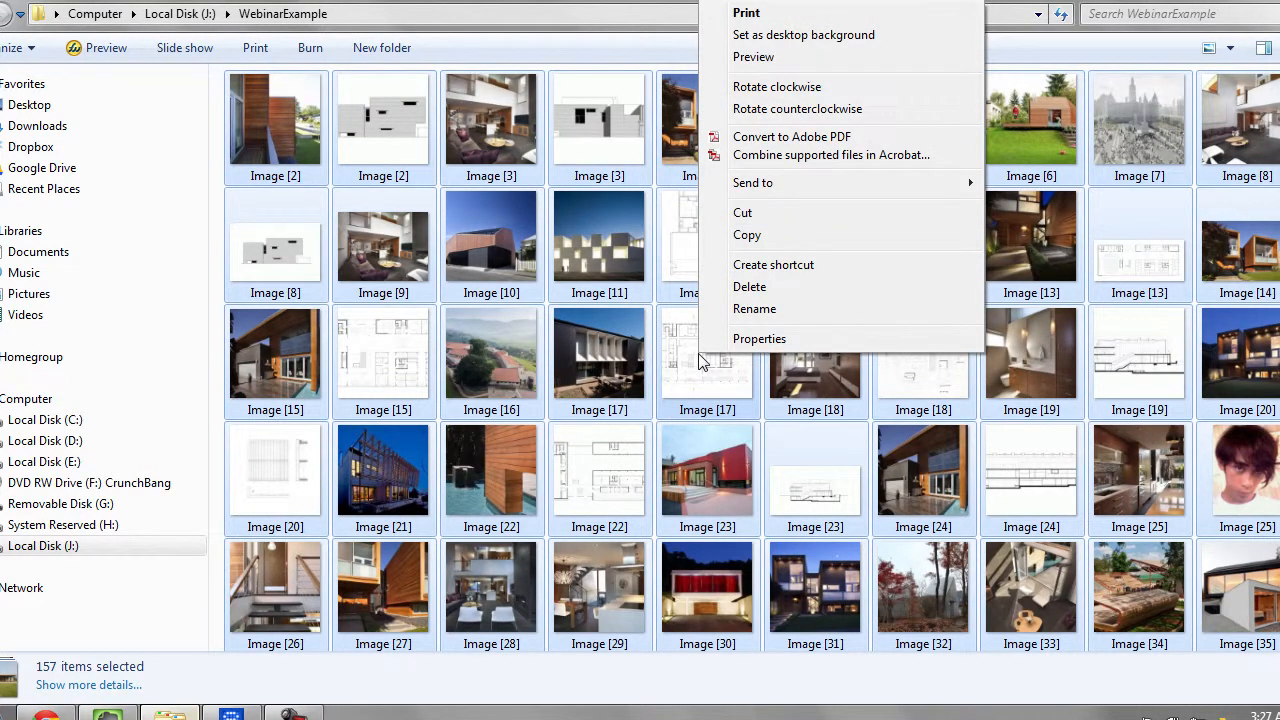
pyautogui.click(809, 160)
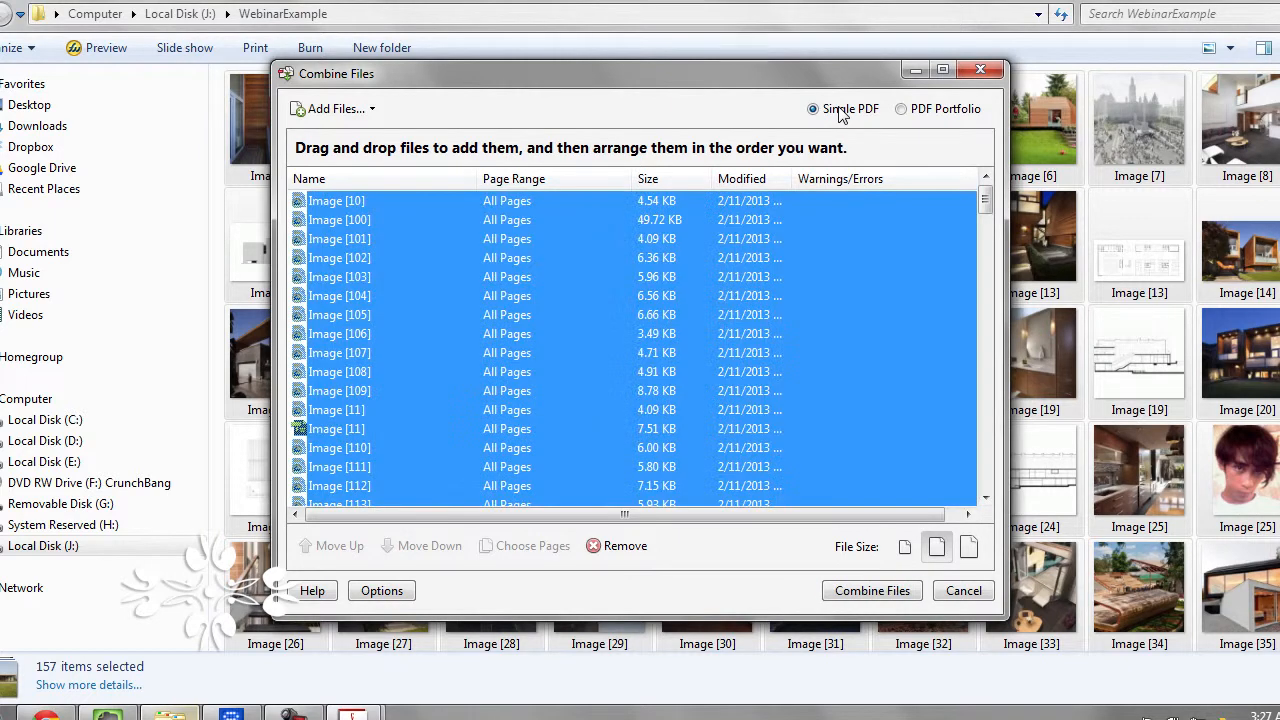
pyautogui.click(855, 592)
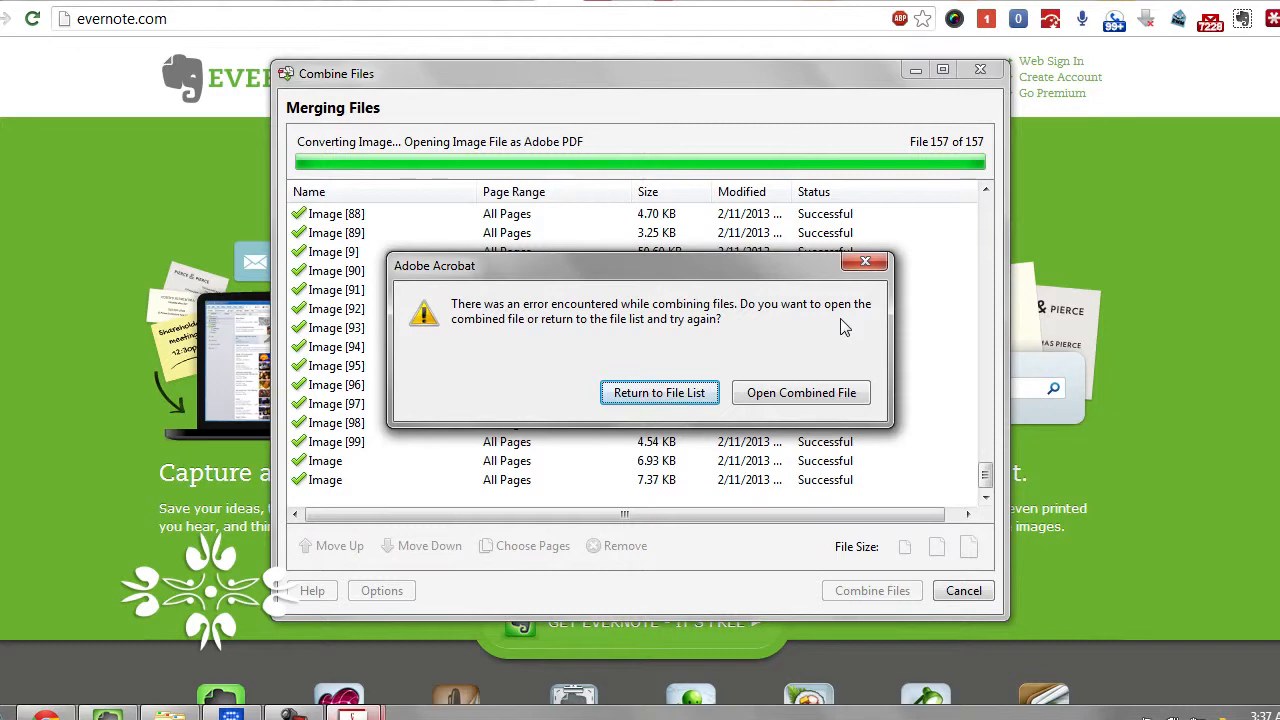
pyautogui.click(789, 400)
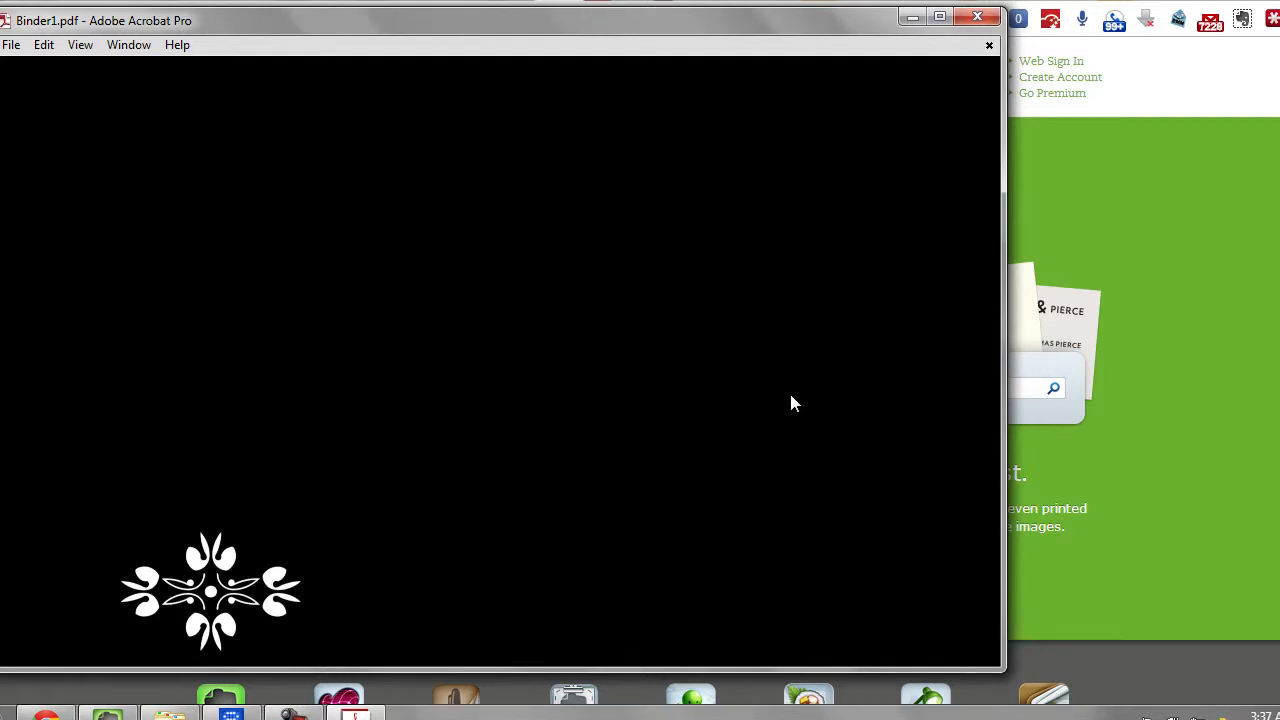
# Step: Maximize the combined PDF and page through its architecture images
pyautogui.click(939, 16)
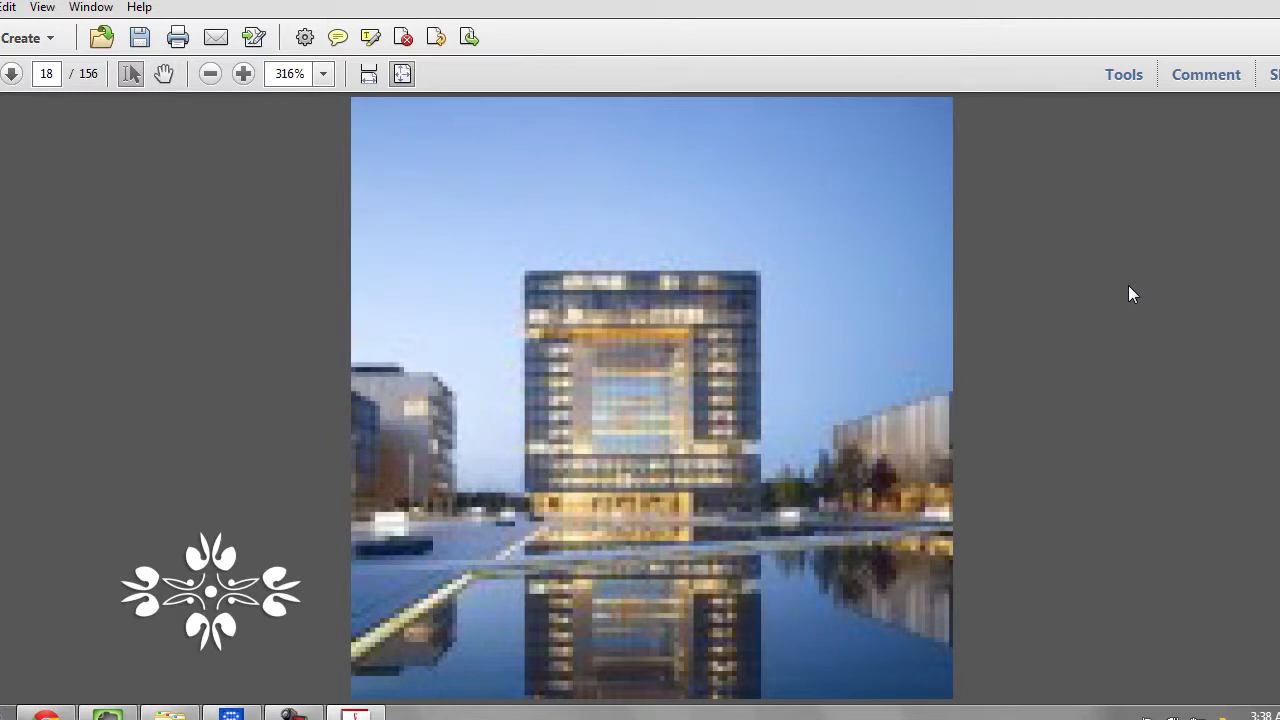
pyautogui.press('Right')
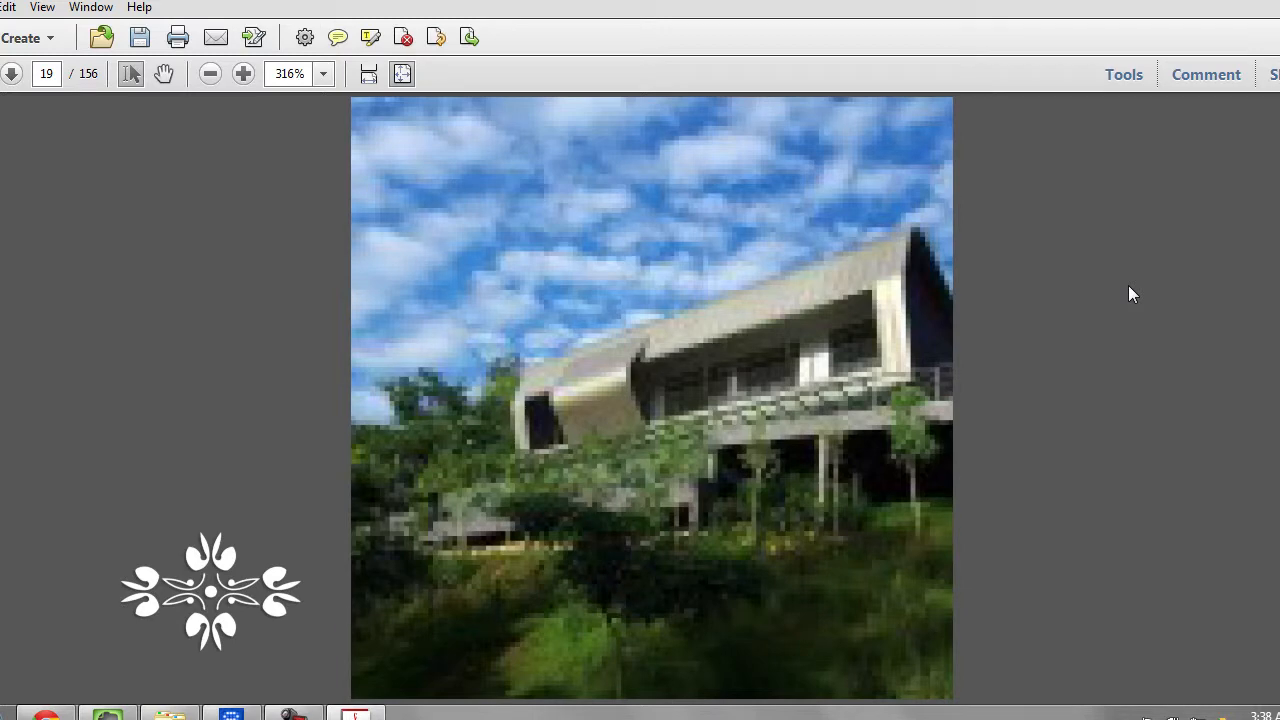
pyautogui.press('Right')
# Step: Save the combined PDF as Resources in the WebinarExample folder on Local Disk (J:)
pyautogui.click(1, 7)
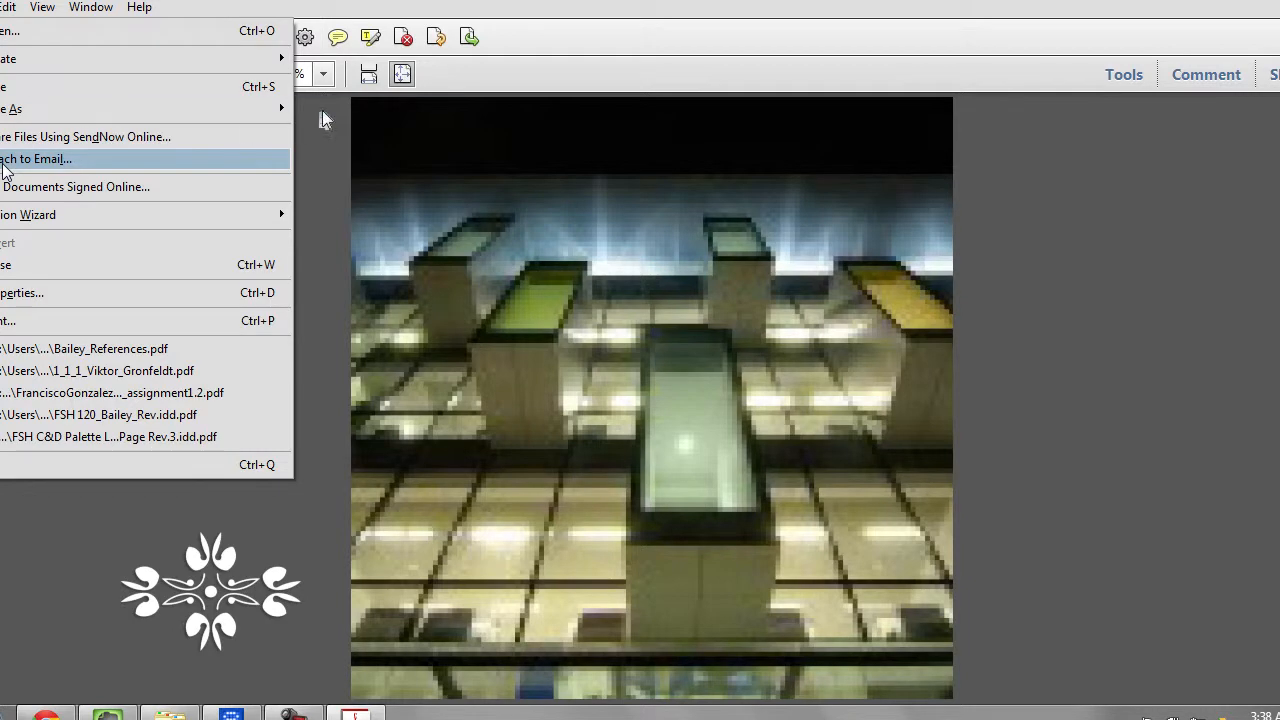
pyautogui.click(3, 170)
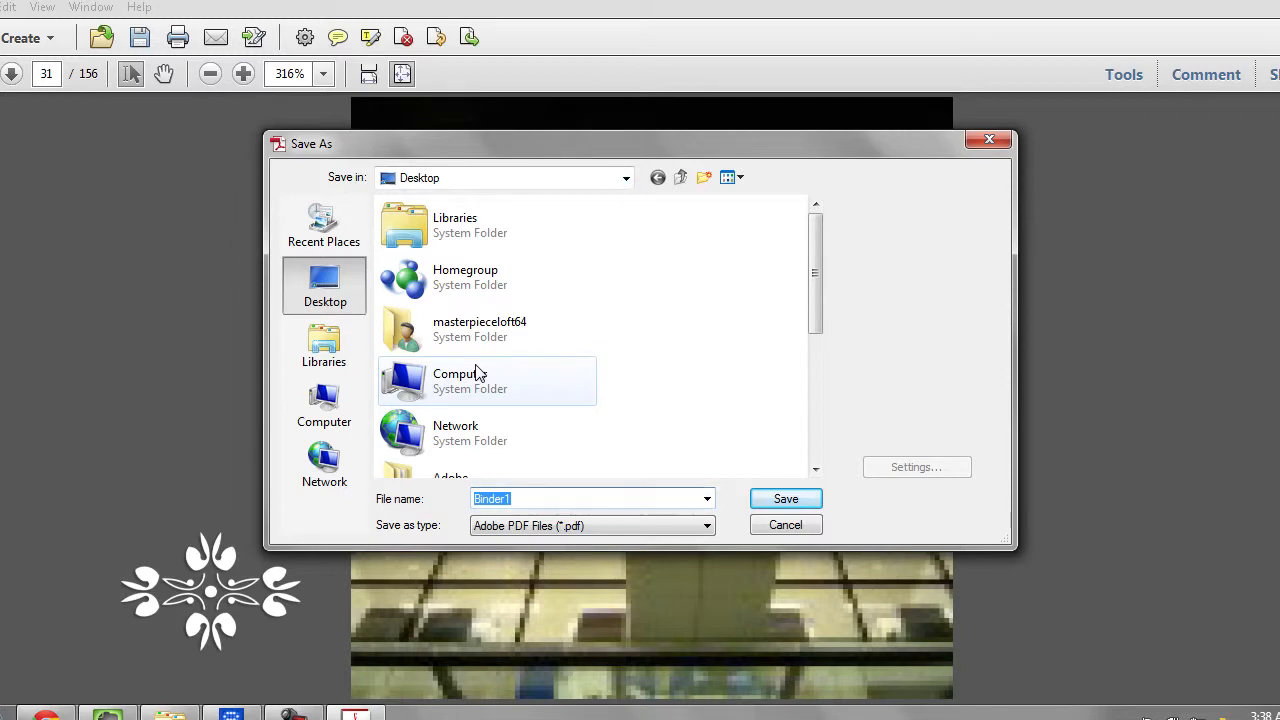
pyautogui.click(626, 178)
pyautogui.click(568, 294)
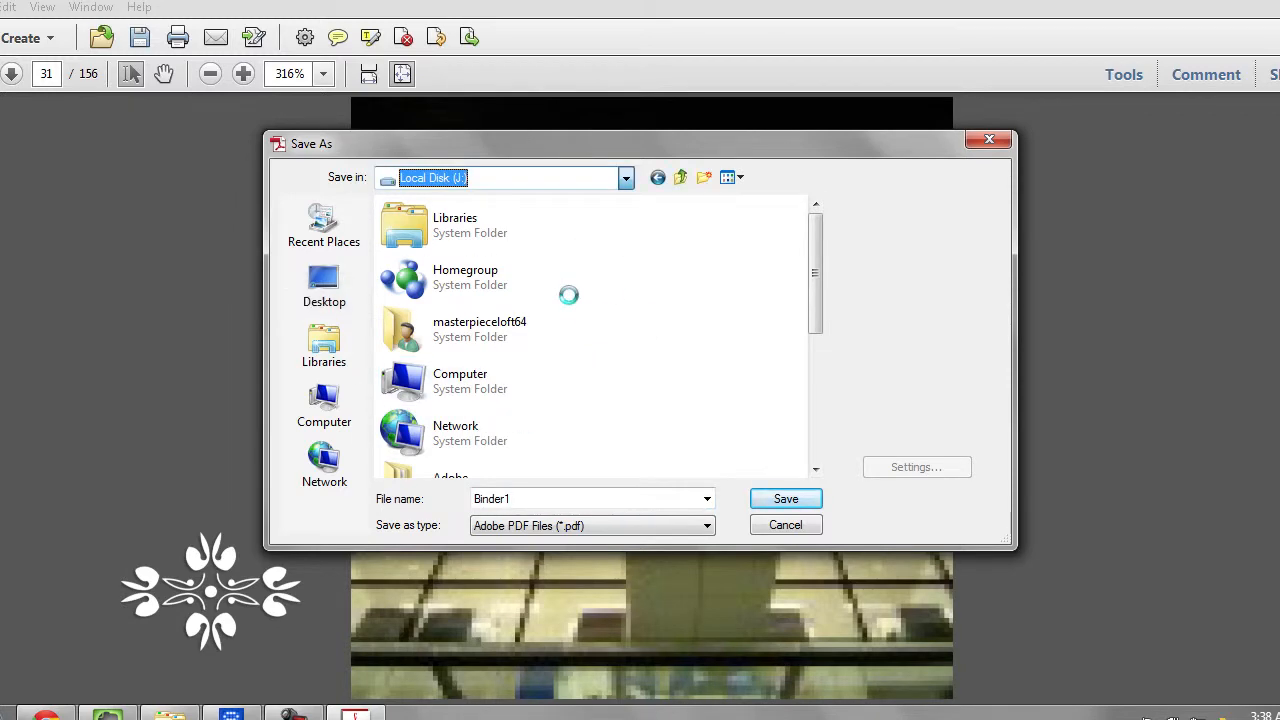
pyautogui.moveTo(817, 316); pyautogui.dragTo(815, 442)
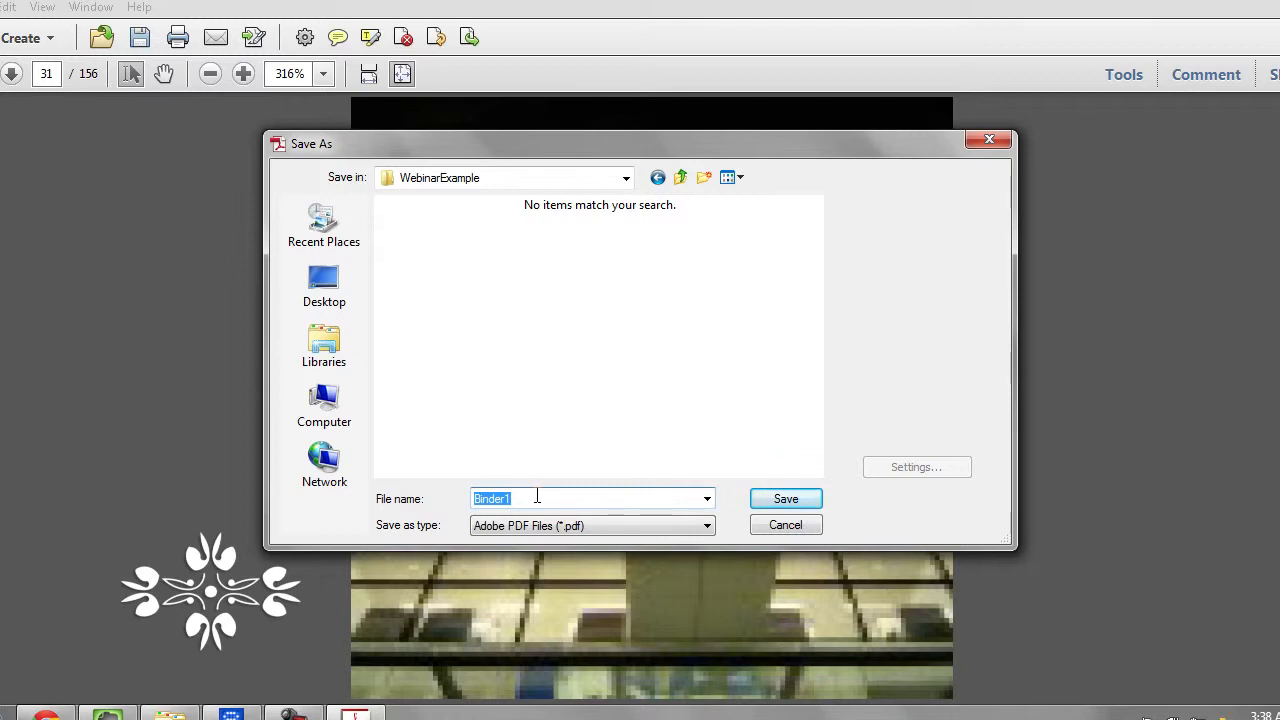
pyautogui.write('Resources')
pyautogui.press('Return')
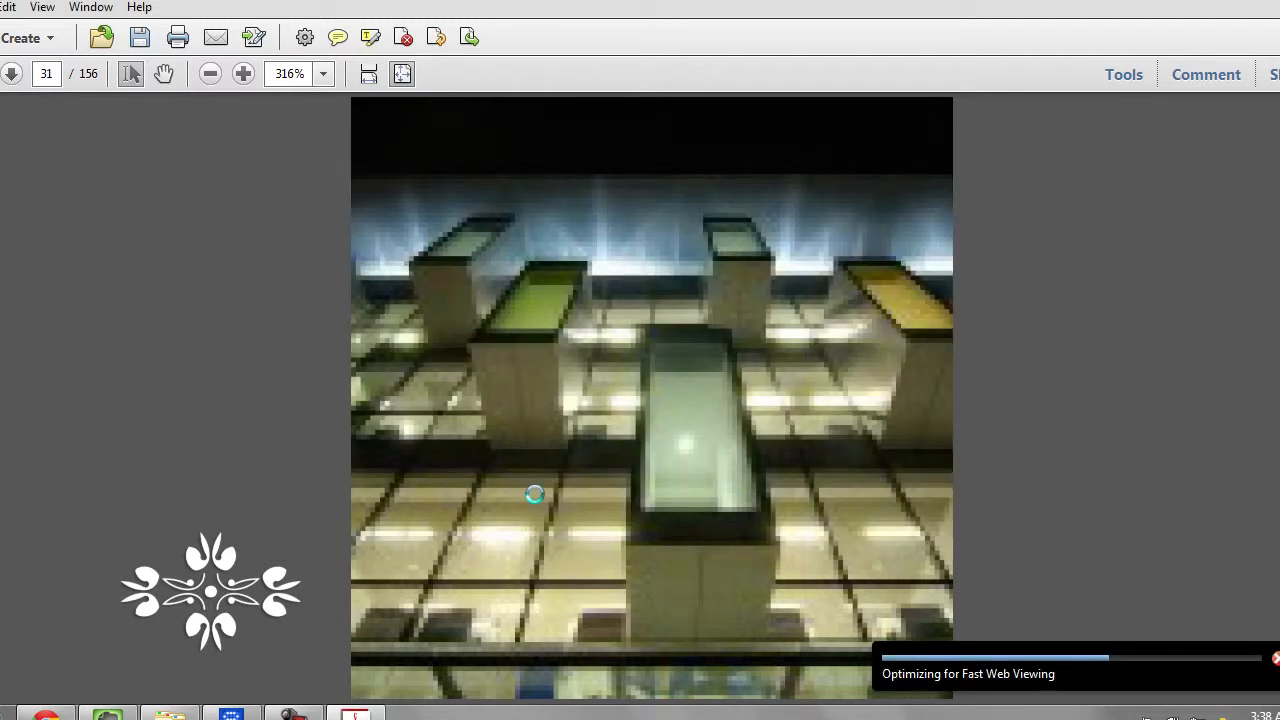